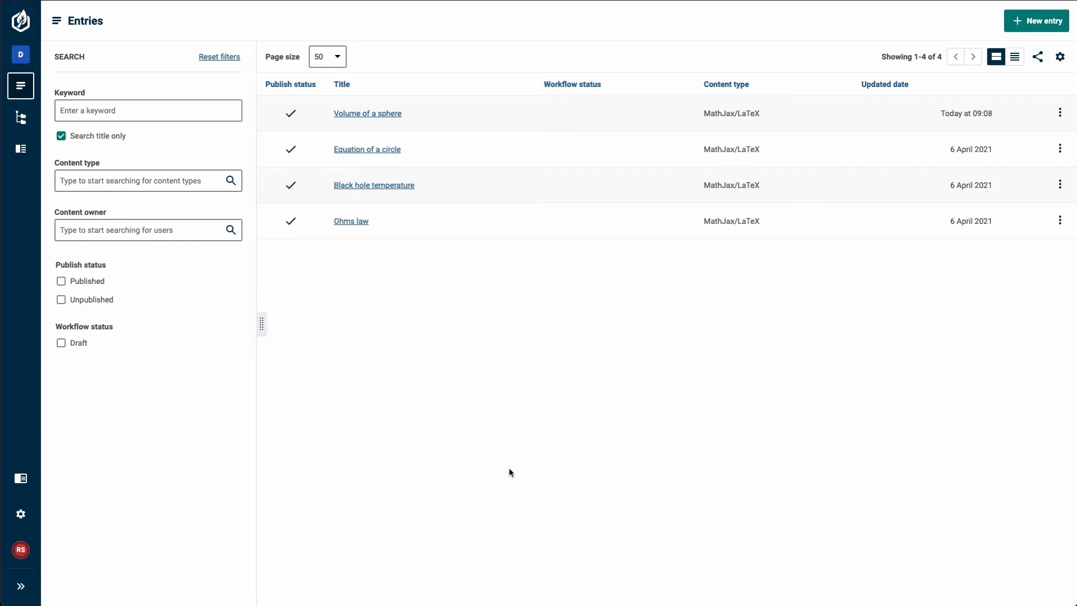
Open the project's webhook settings and start a new empty webhook
left_click(21, 514)
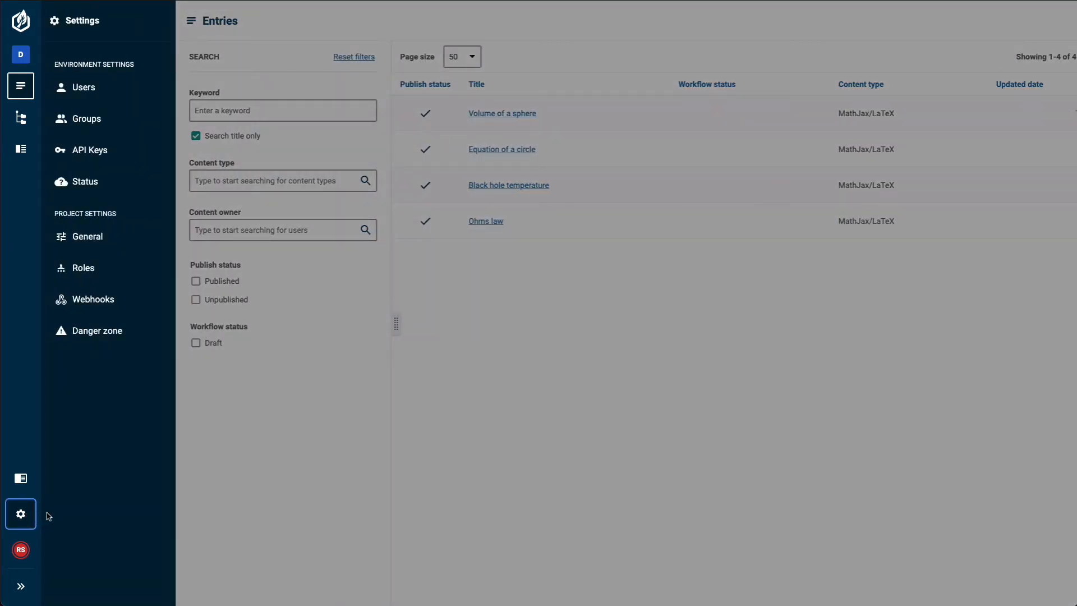
left_click(102, 308)
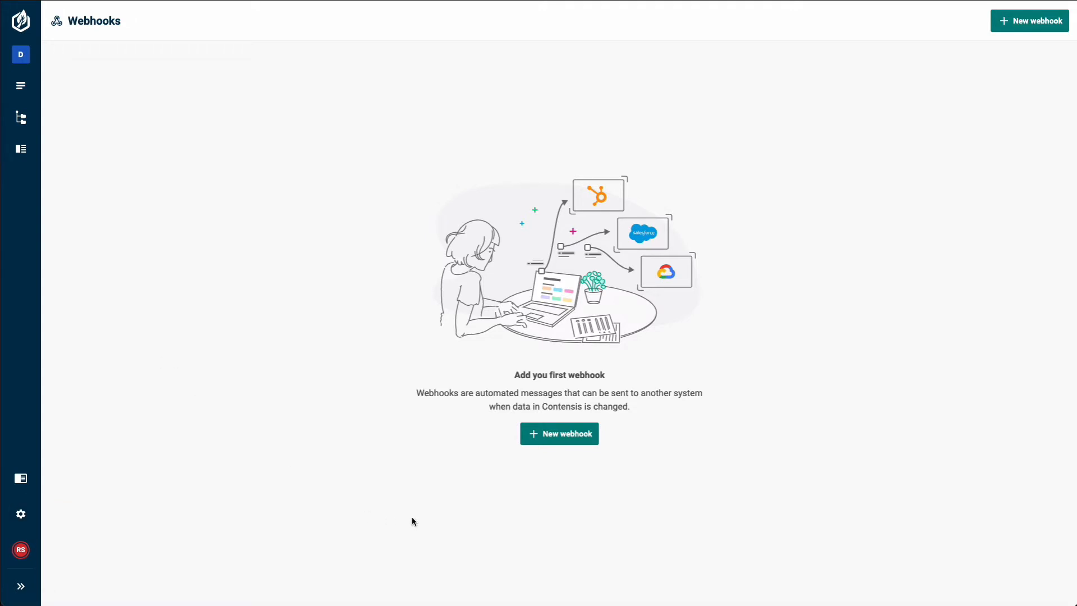
left_click(564, 442)
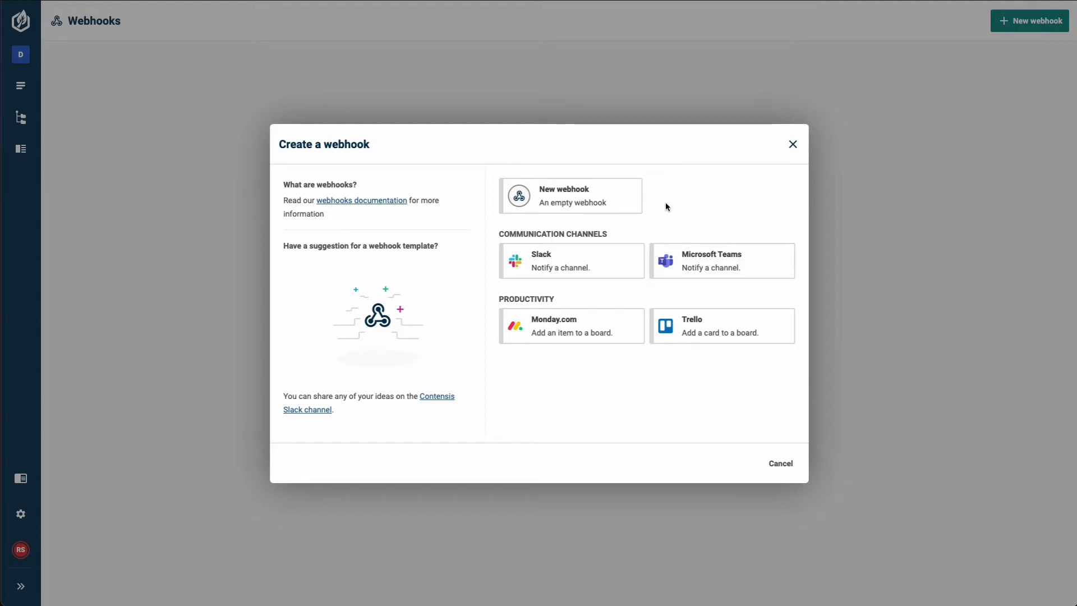
left_click(606, 204)
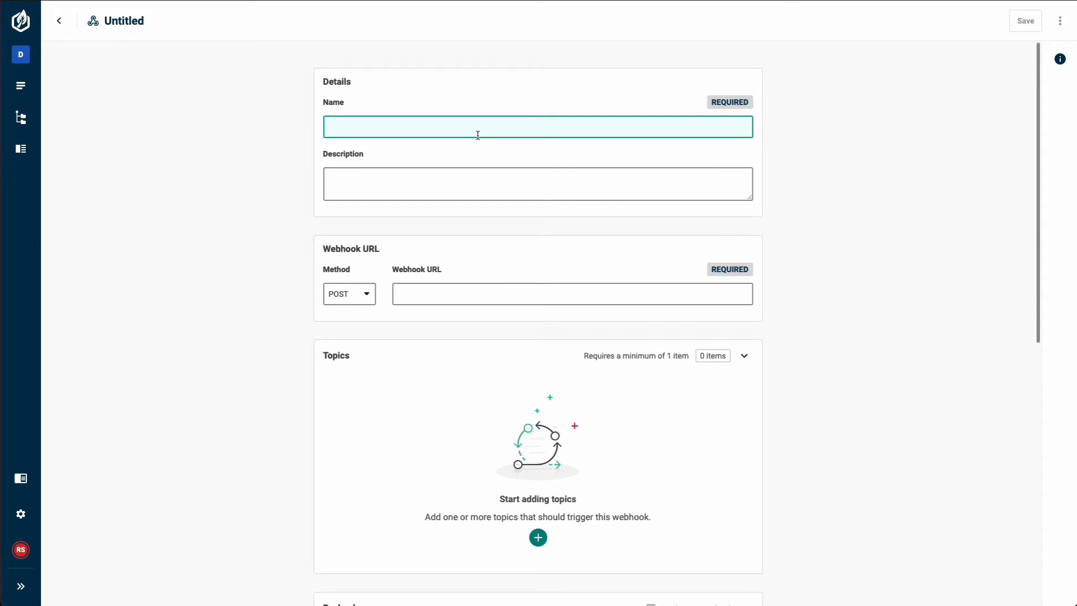
Name the webhook "Demo webhooks feature"
scroll(587, 124, "down", 1)
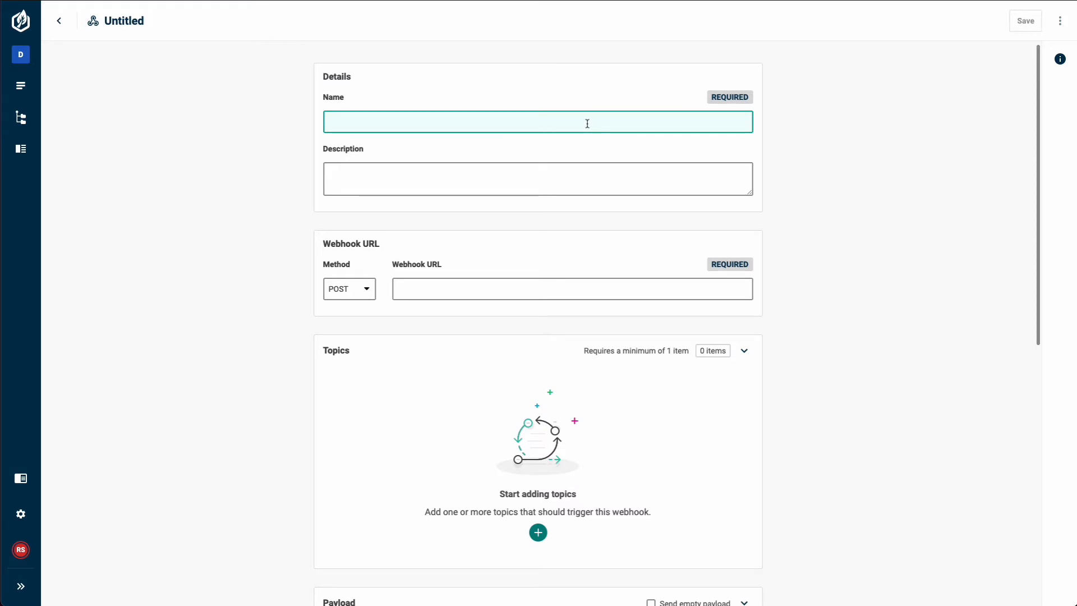
left_click(587, 123)
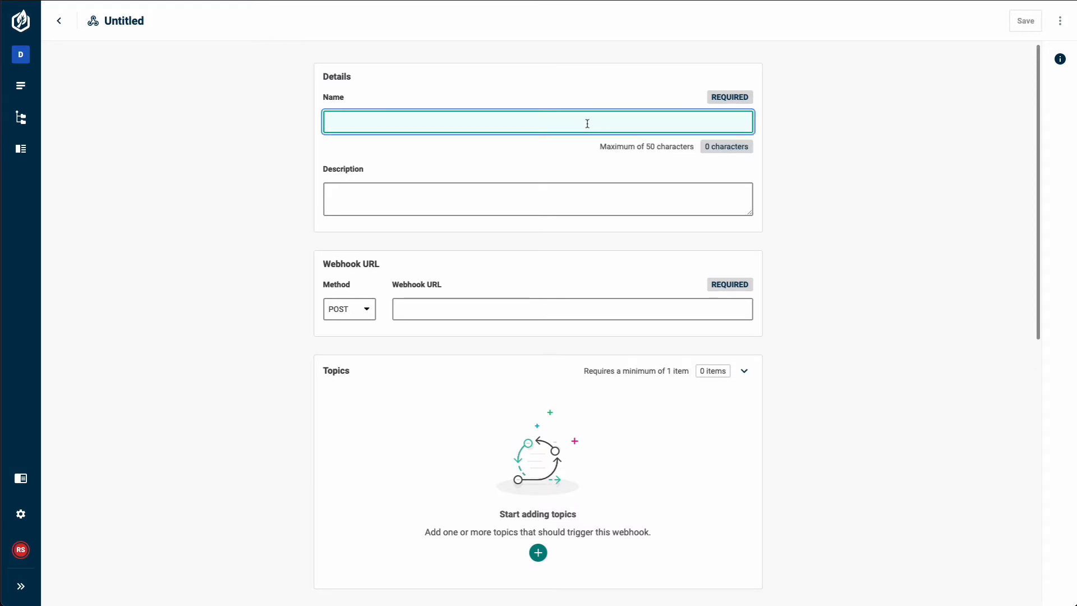
type("Demo ")
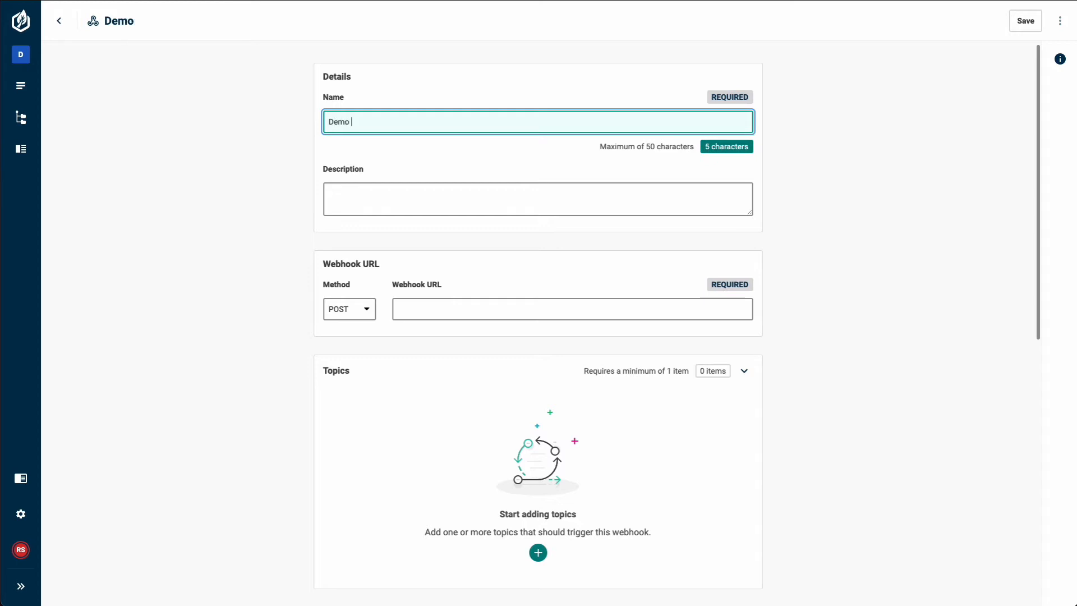
type("webhooks fea")
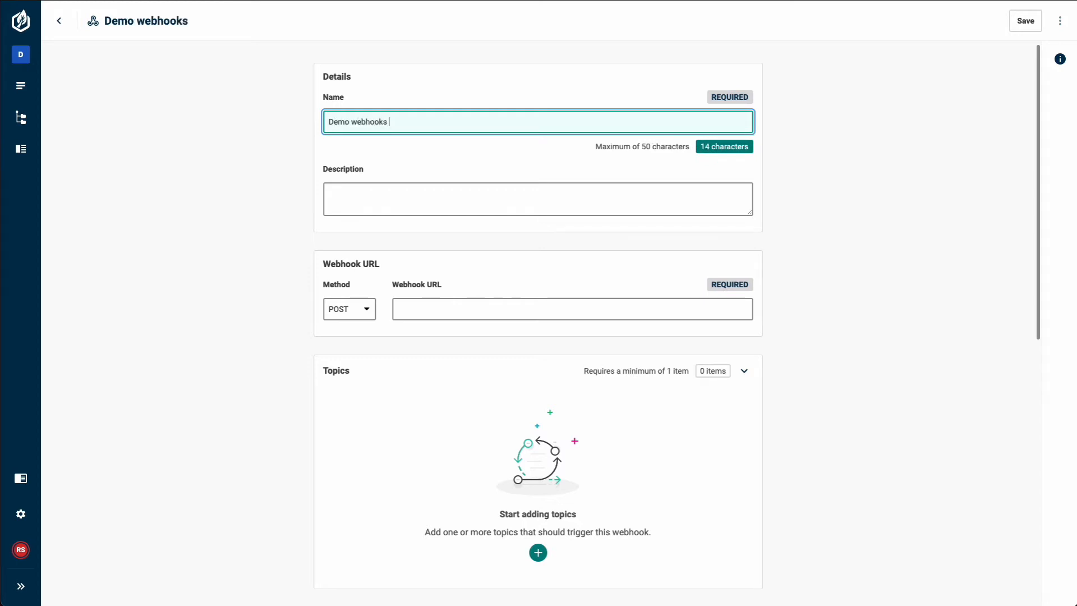
type("ture")
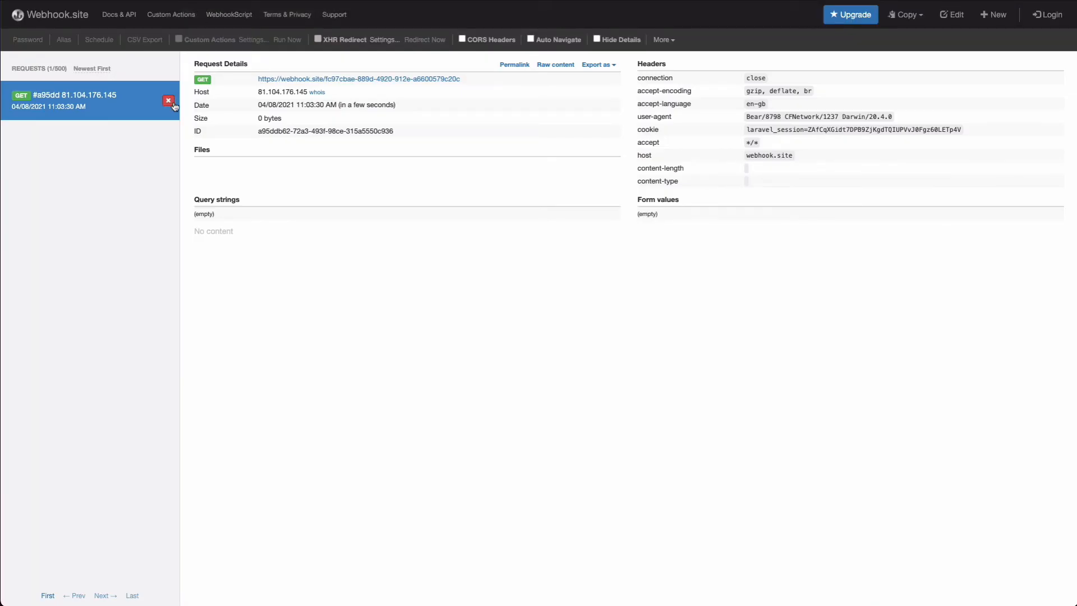
Switch to Webhook.site, delete the logged GET request, and copy the unique URL into the new webhook's URL field
left_click(168, 101)
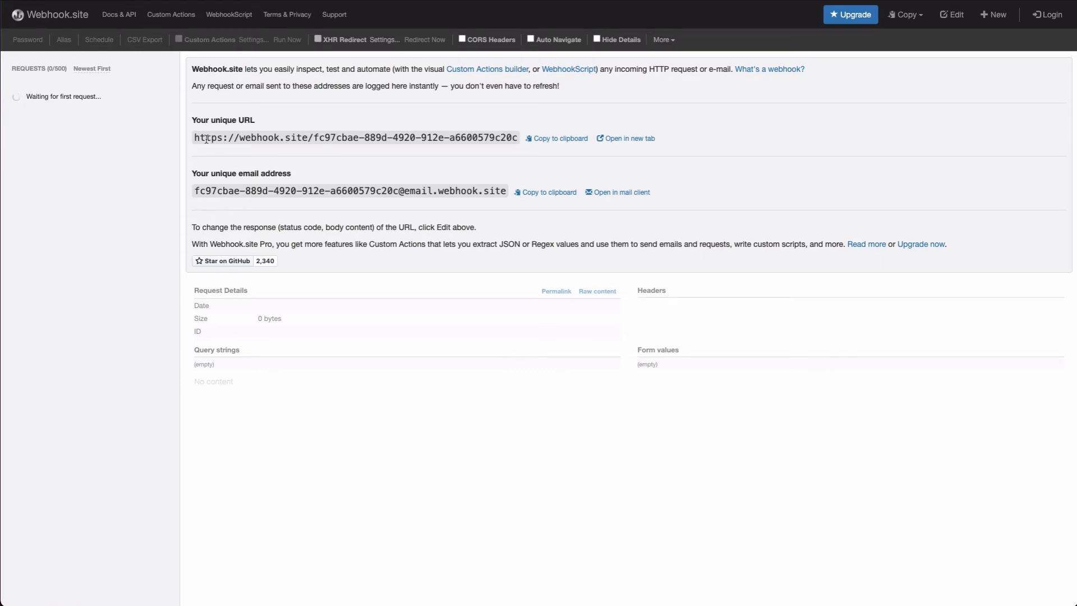
left_click(555, 140)
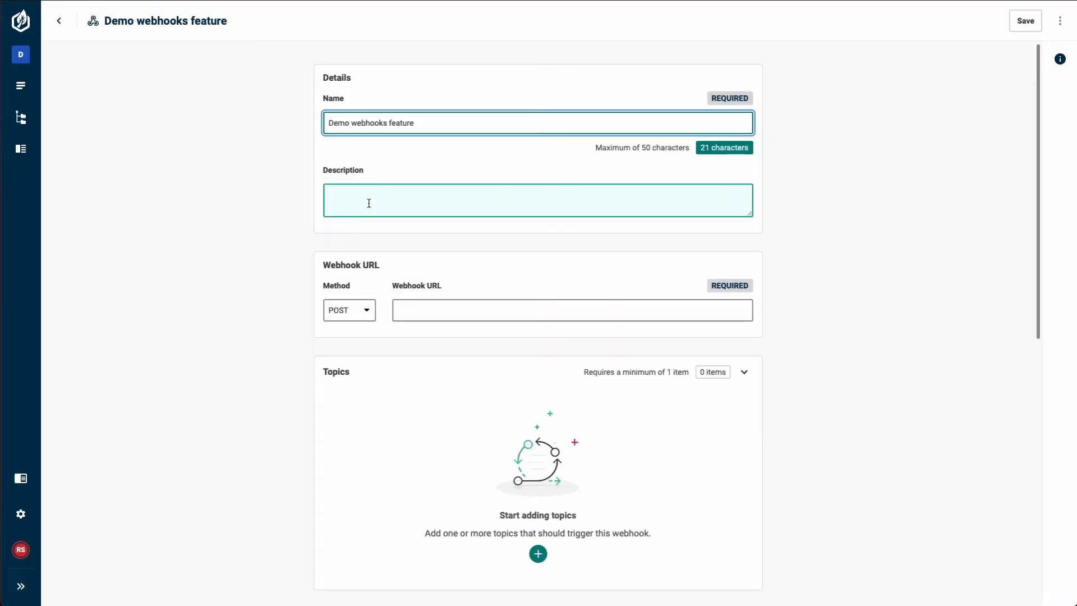
left_click(435, 312)
key("ctrl+v")
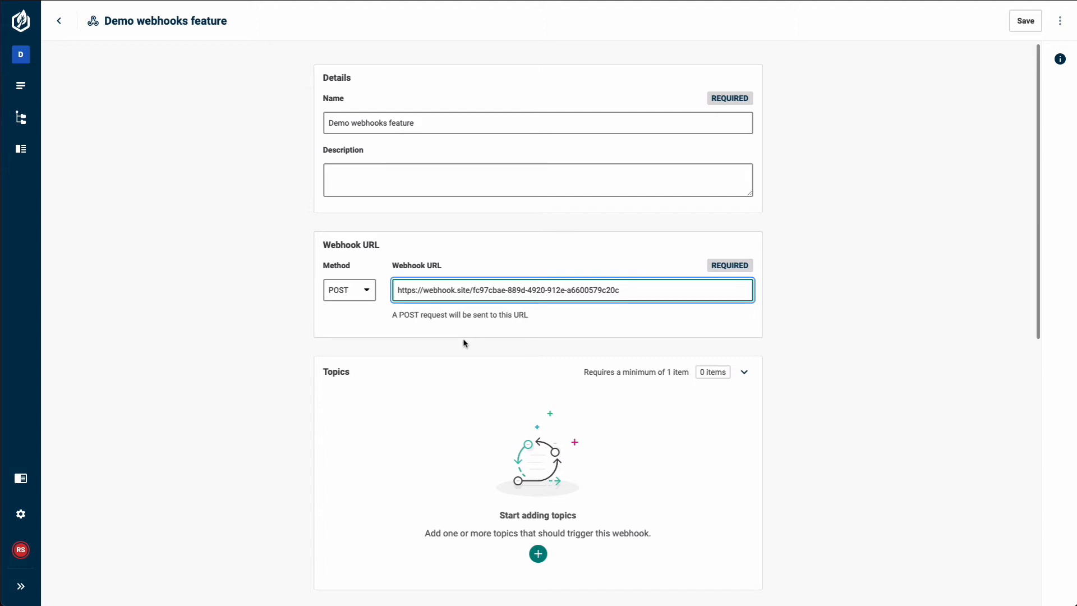
Add an Entries topic of type Basic events as the webhook's trigger
scroll(773, 359, "down", 2)
scroll(774, 358, "down", 1)
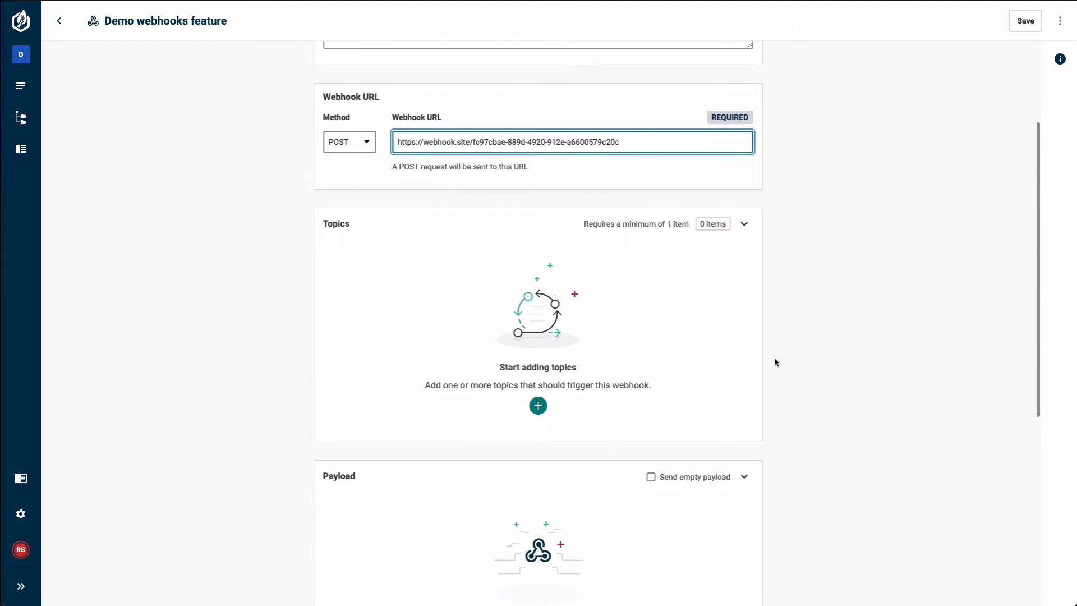
left_click(795, 360)
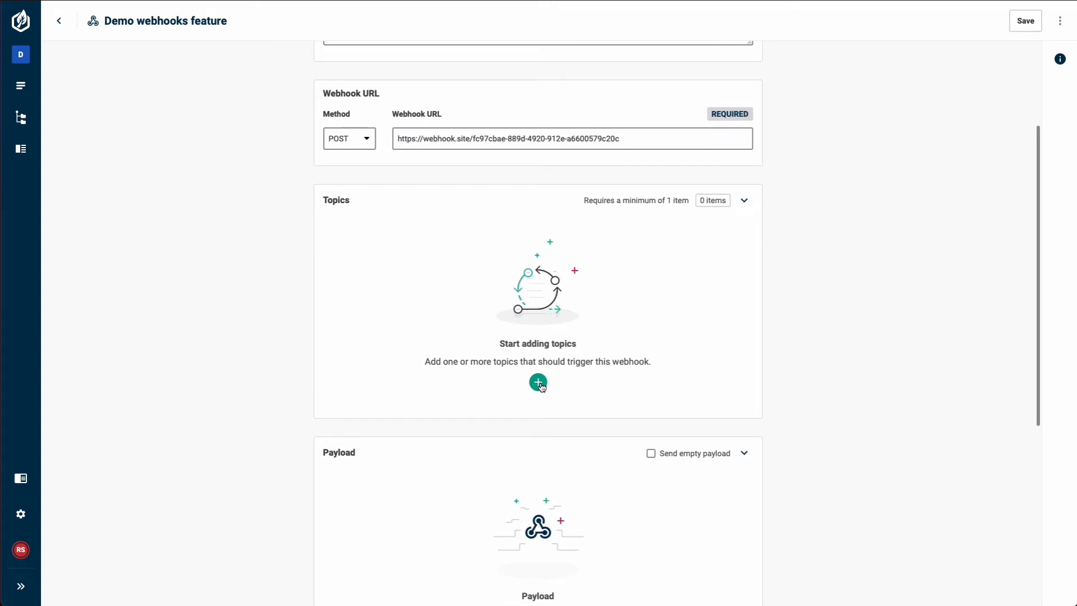
left_click(538, 383)
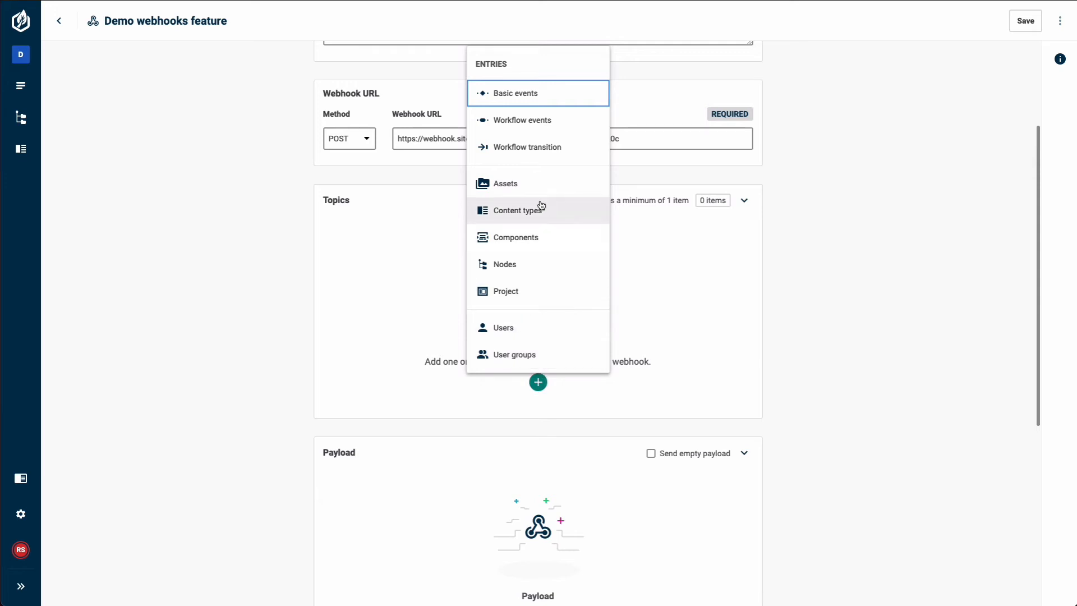
left_click(508, 100)
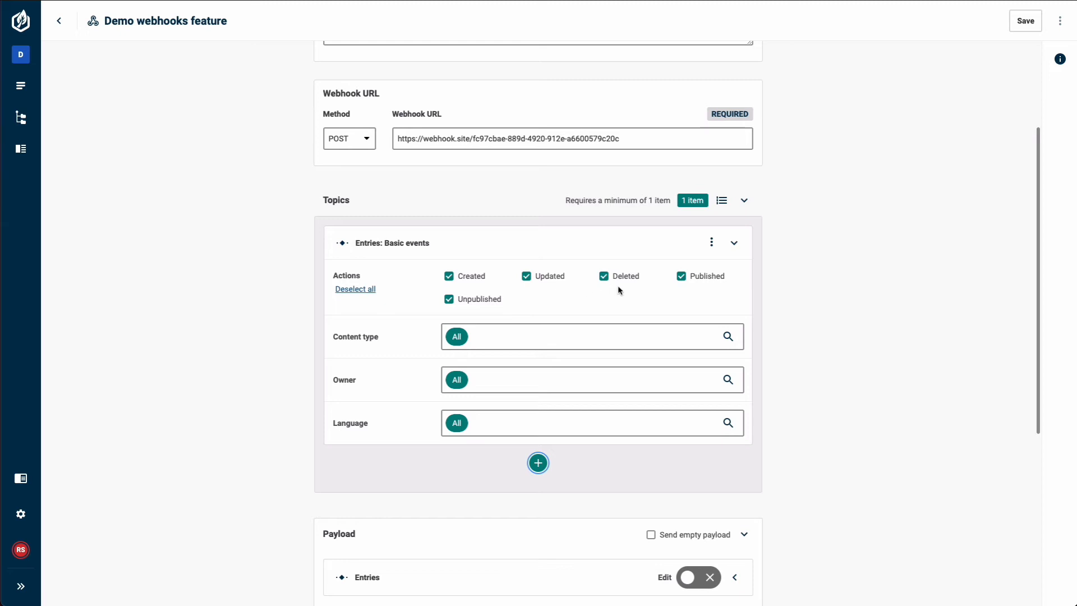
Limit the Basic events topic to the Unpublished action and the MathJax/LaTeX content type
left_click(366, 291)
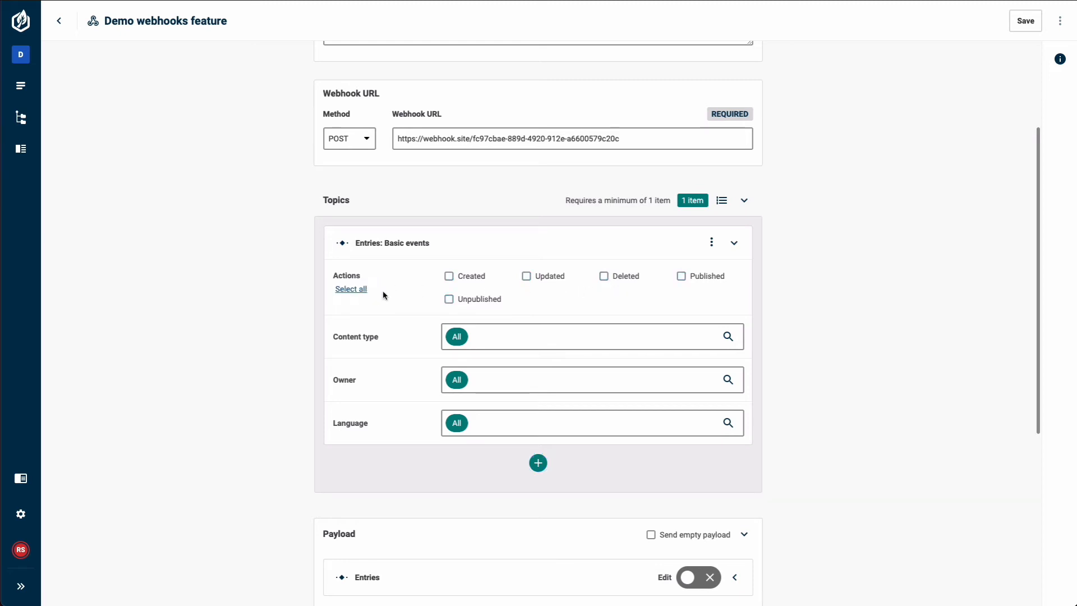
left_click(470, 301)
left_click(498, 337)
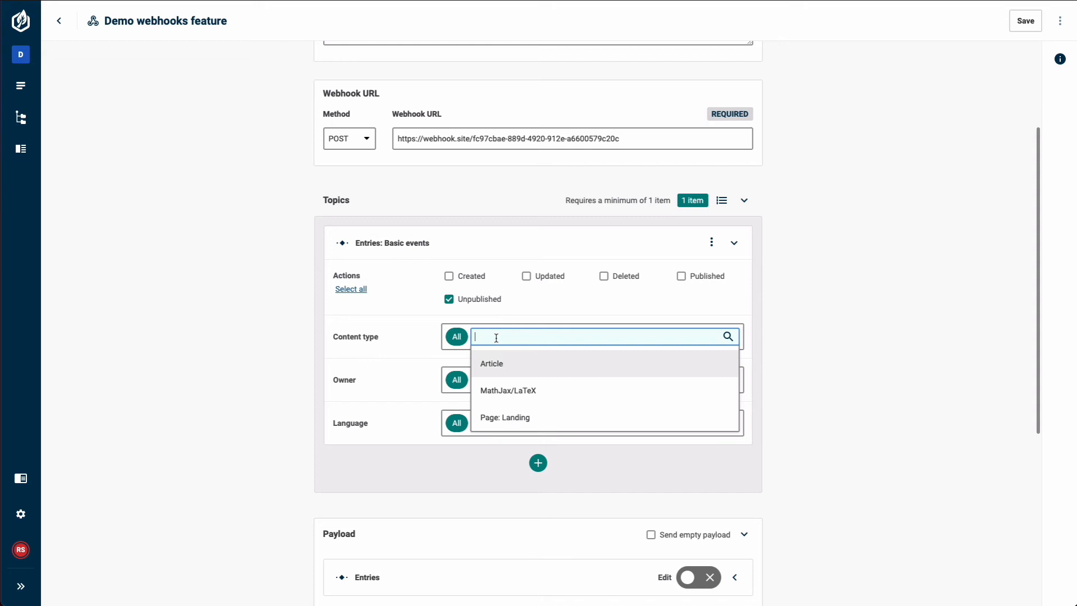
left_click(502, 390)
left_click(804, 356)
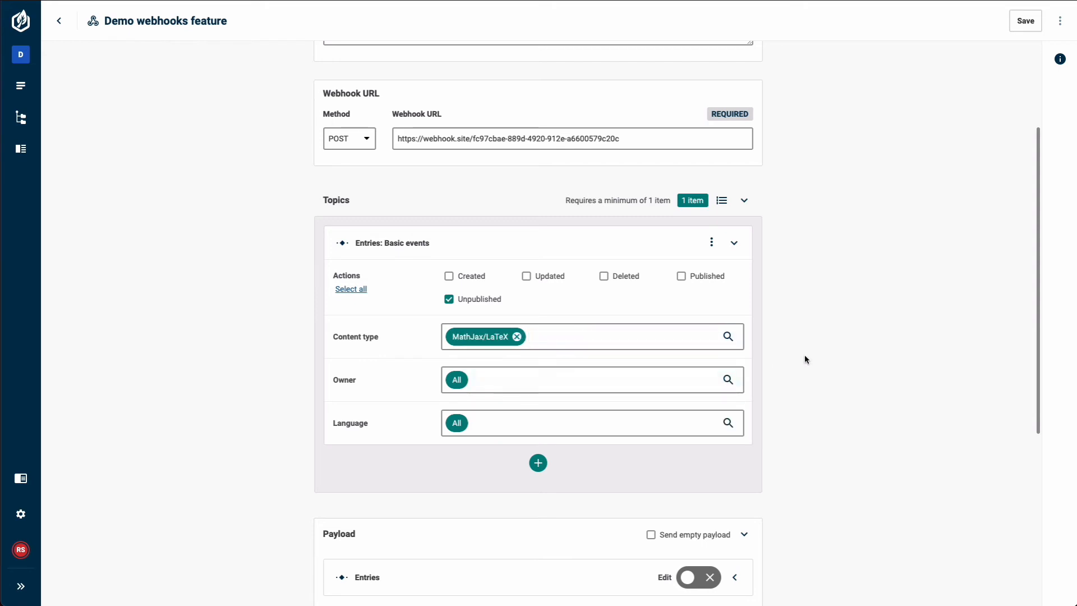
Review the webhook's URL and topic settings, and save the webhook
scroll(797, 360, "up", 2)
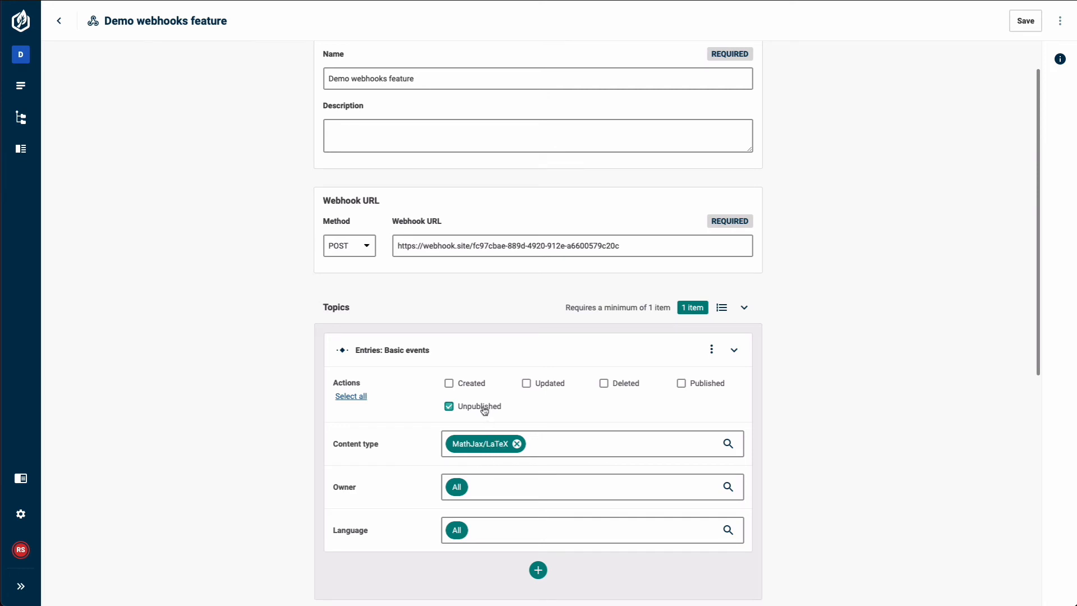
left_click(401, 247)
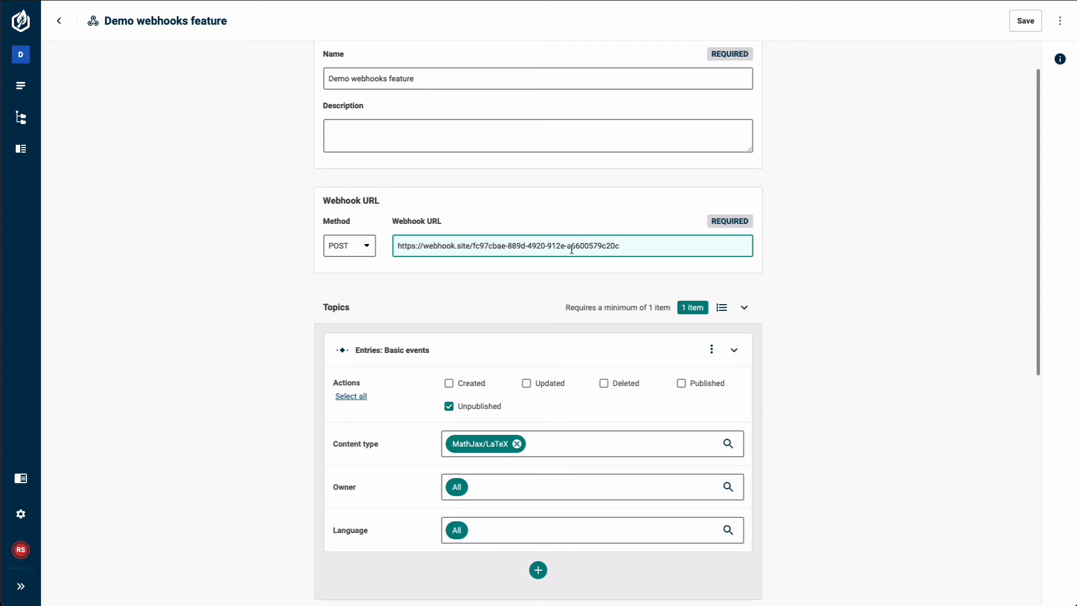
left_click(927, 98)
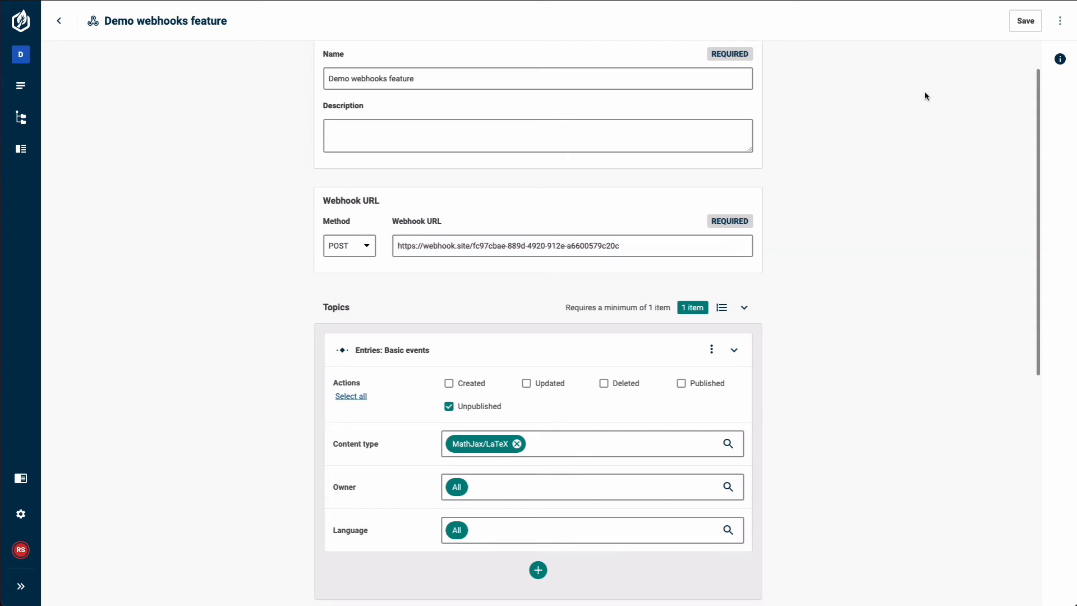
left_click(1026, 24)
scroll(900, 105, "up", 2)
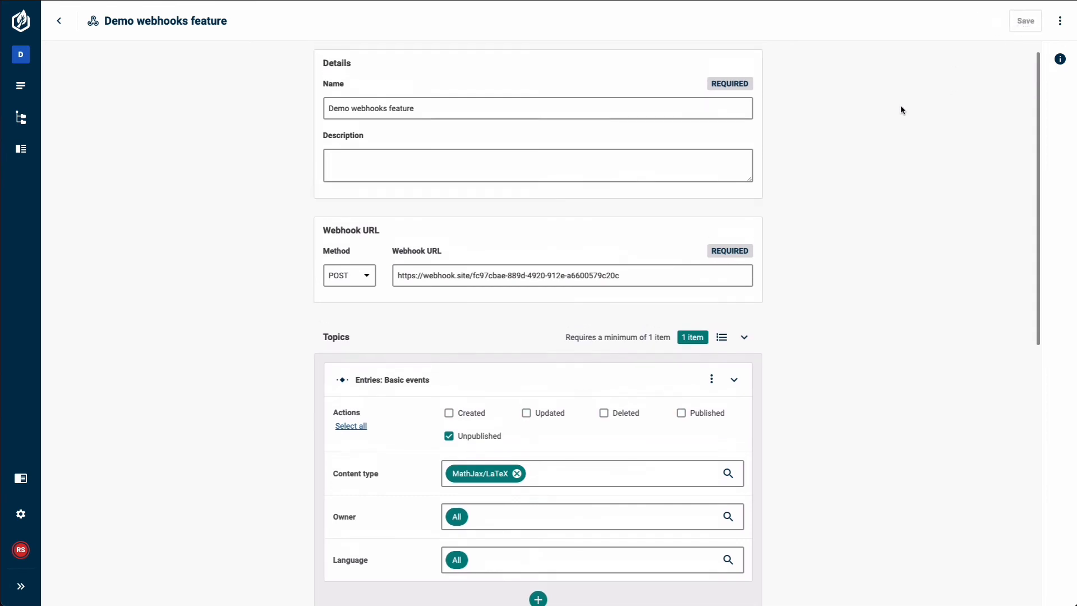
Unpublish the "Volume of a sphere" entry from the entries list
left_click(28, 88)
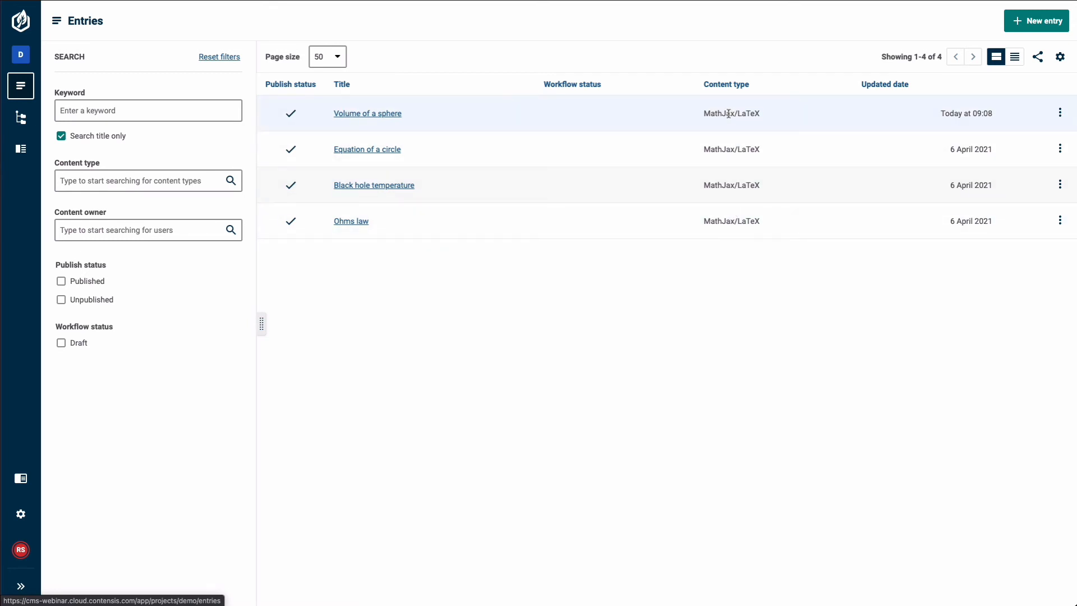
left_click(1058, 116)
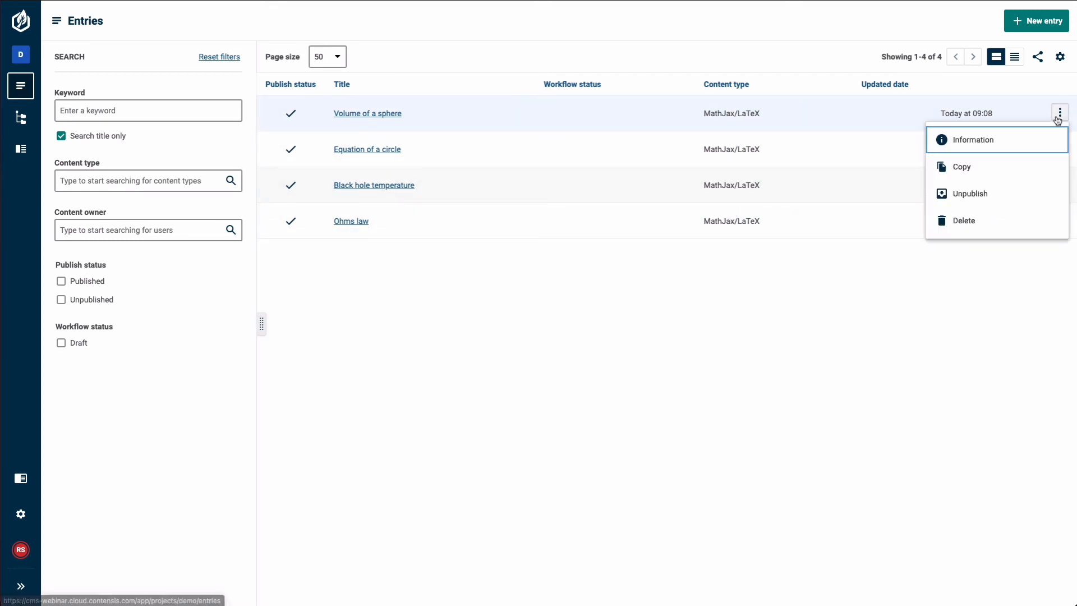
left_click(1000, 199)
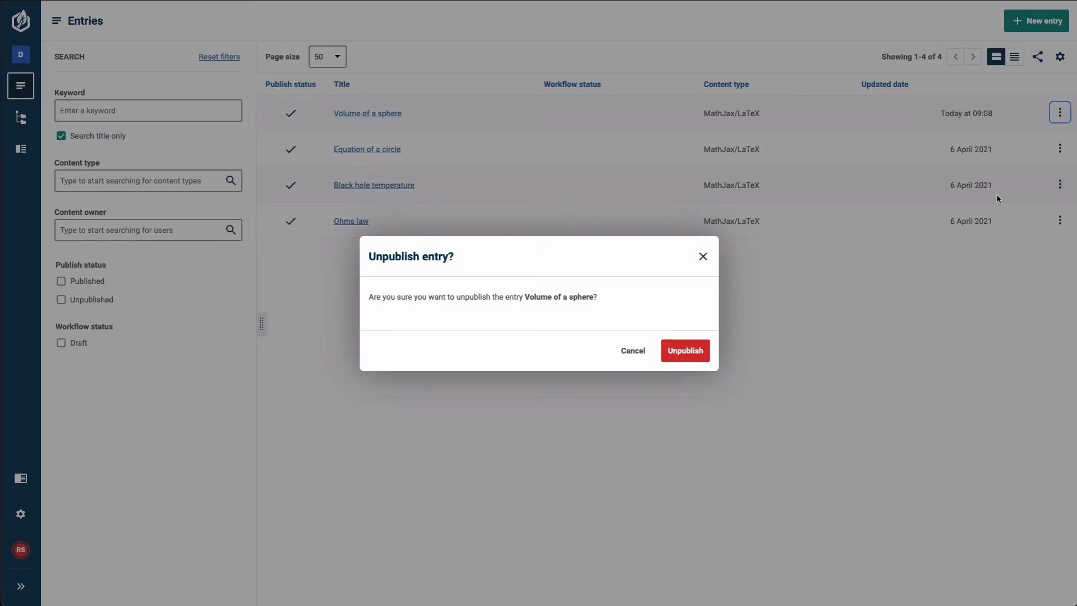
left_click(684, 357)
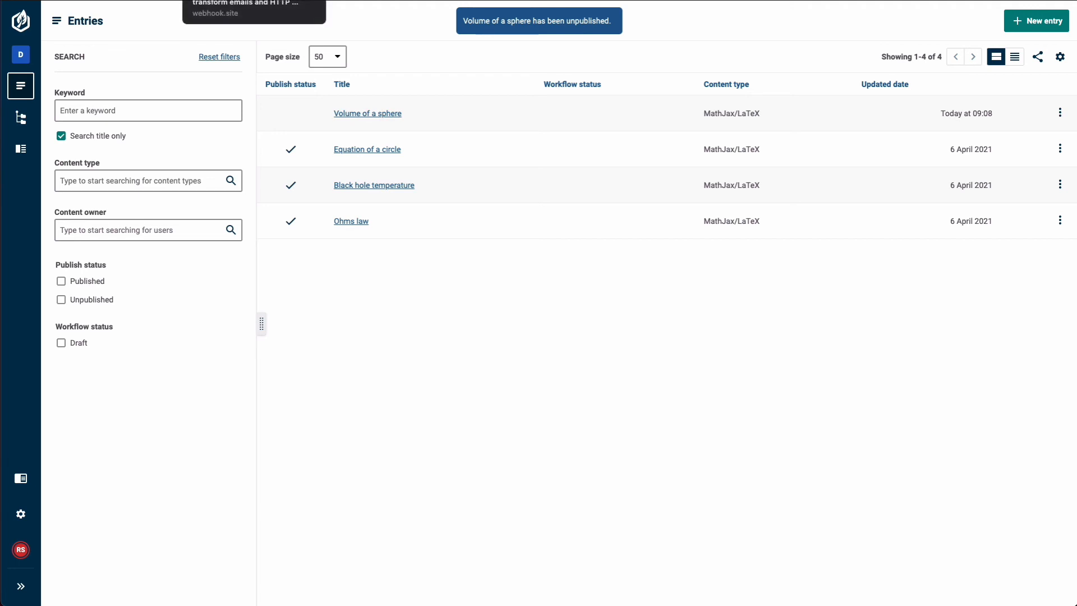
Switch to Webhook.site and examine the received request's JSON payload, including its event name, content type ID and title
left_click(247, 0)
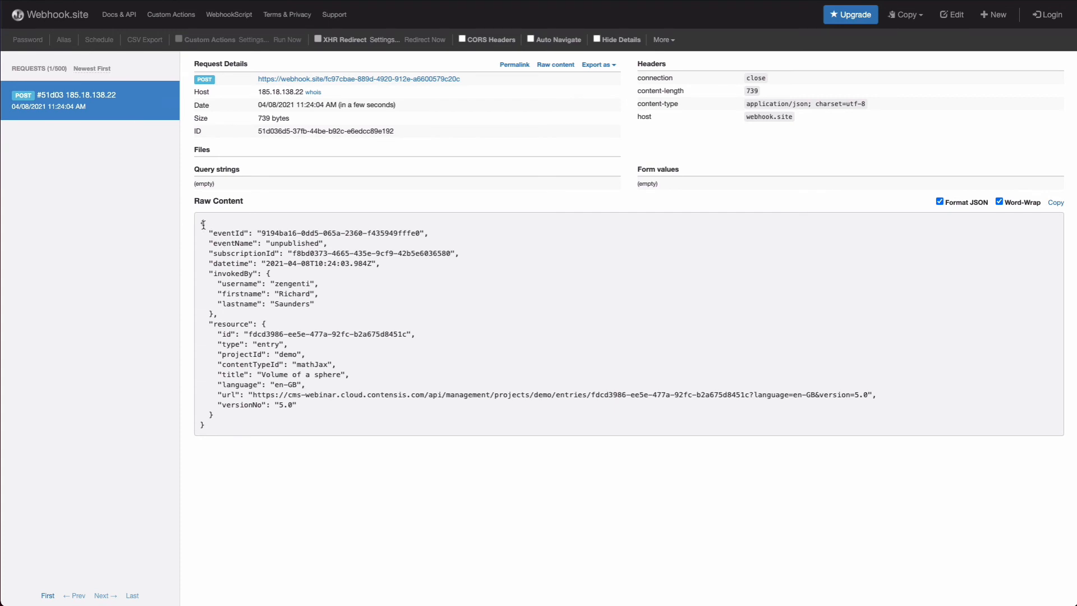
left_click_drag(202, 224, 239, 419)
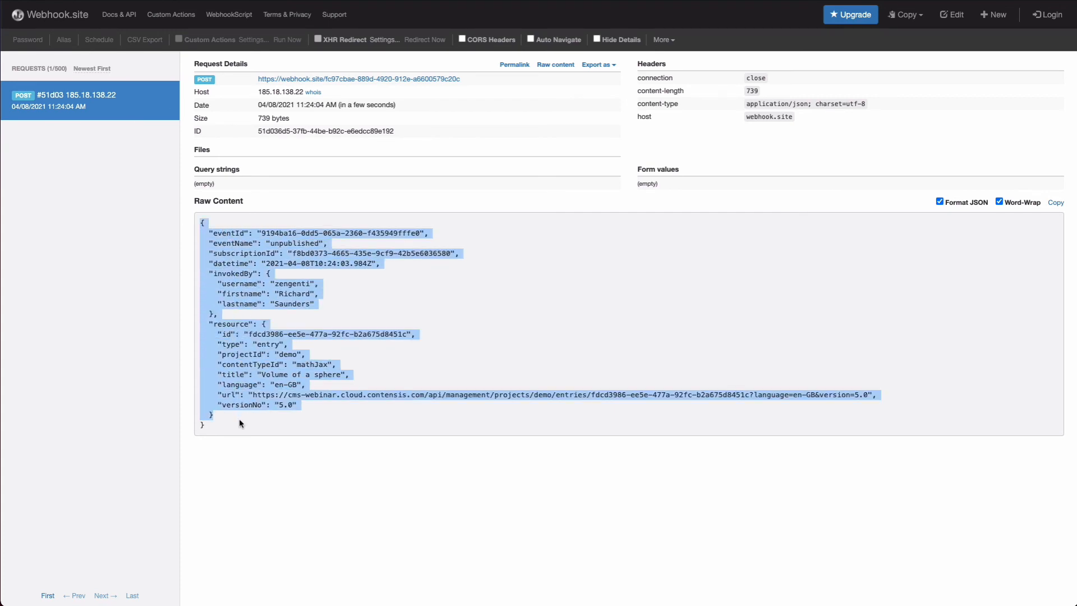
left_click(327, 366)
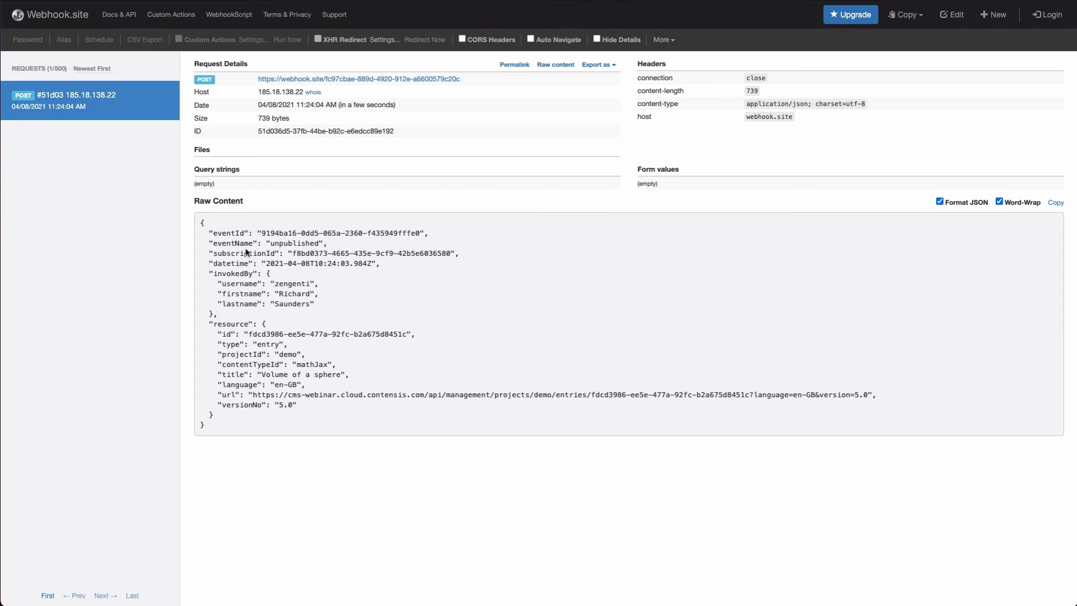
double_click(282, 245)
double_click(297, 365)
left_click_drag(262, 375, 344, 374)
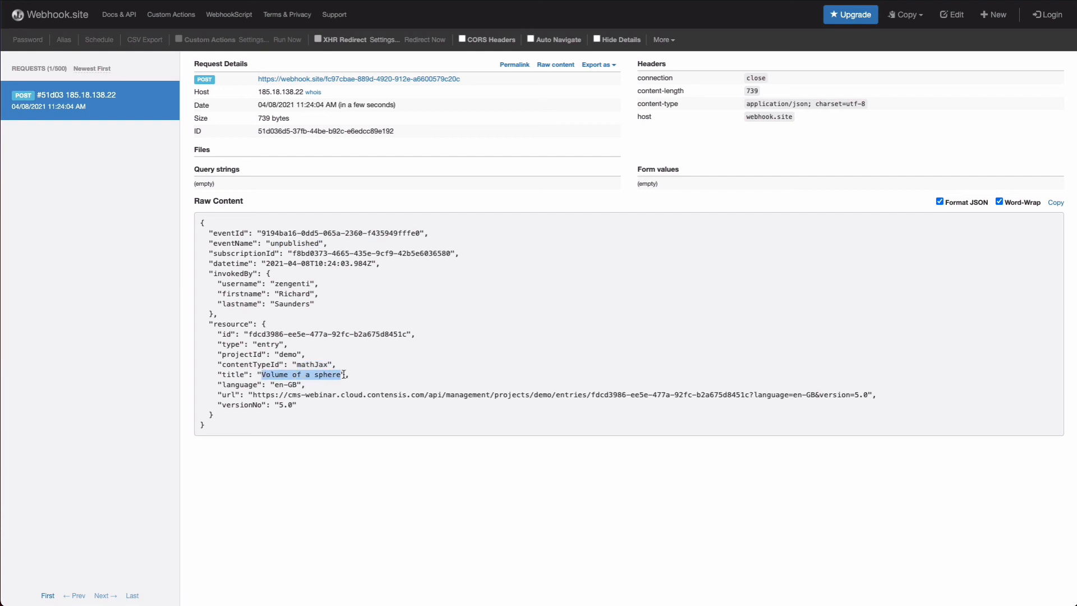